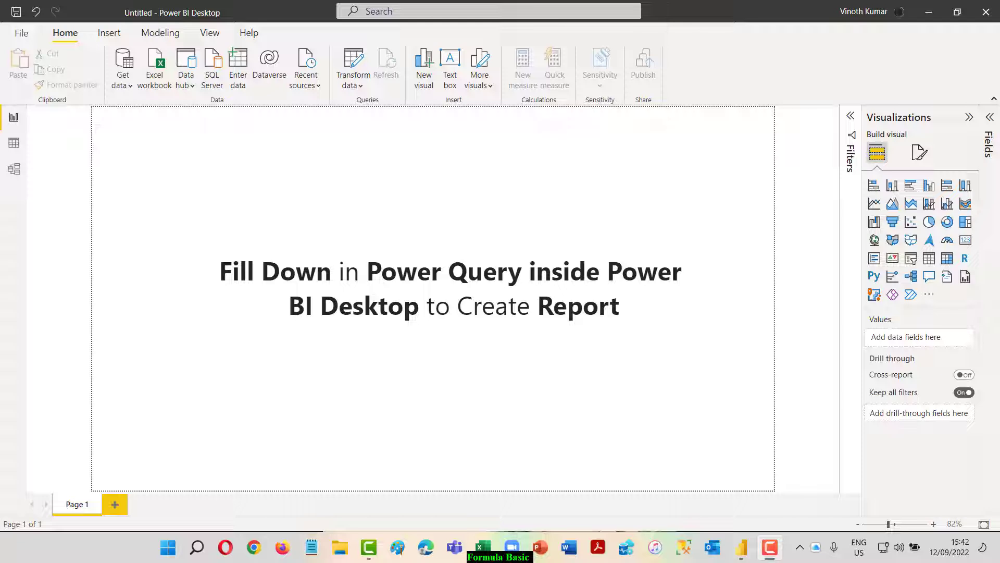
Switch to Raw file.xlsx in Excel and examine how far Sheet2's rows and columns extend.
left_click(481, 551)
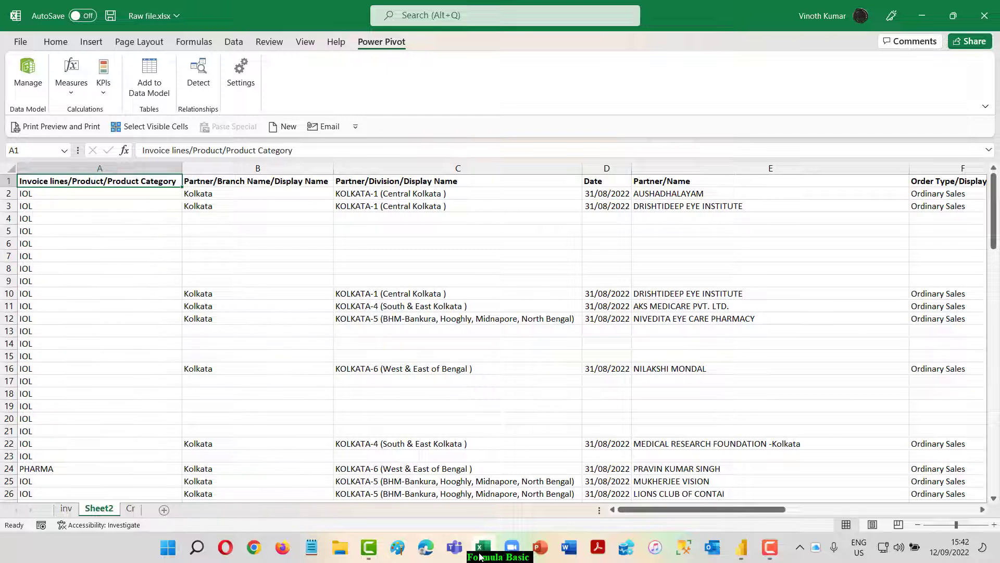
key("ctrl+Down")
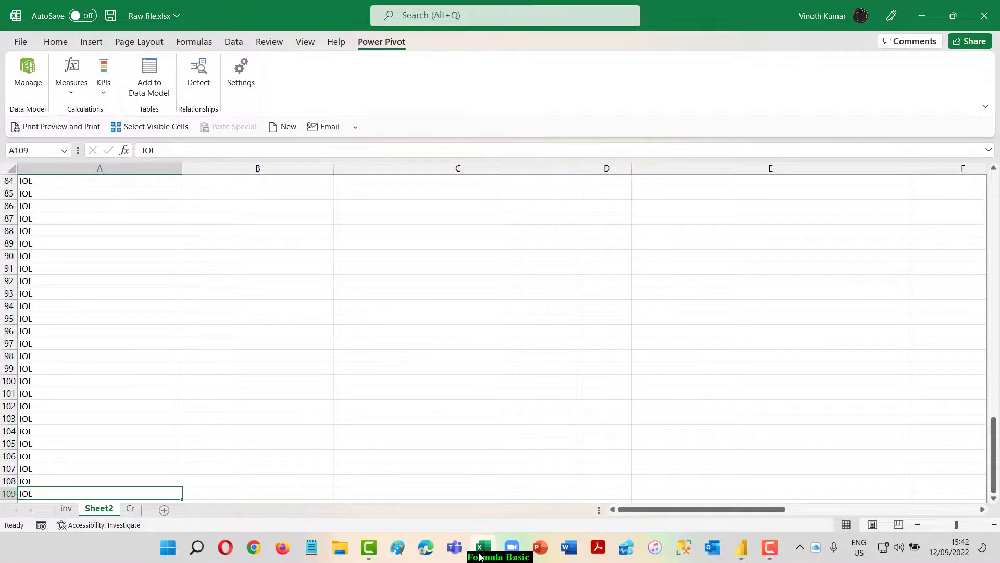
key("ctrl+Up")
key("Right")
key("Right")
key("Right")
key("Right")
key("Right")
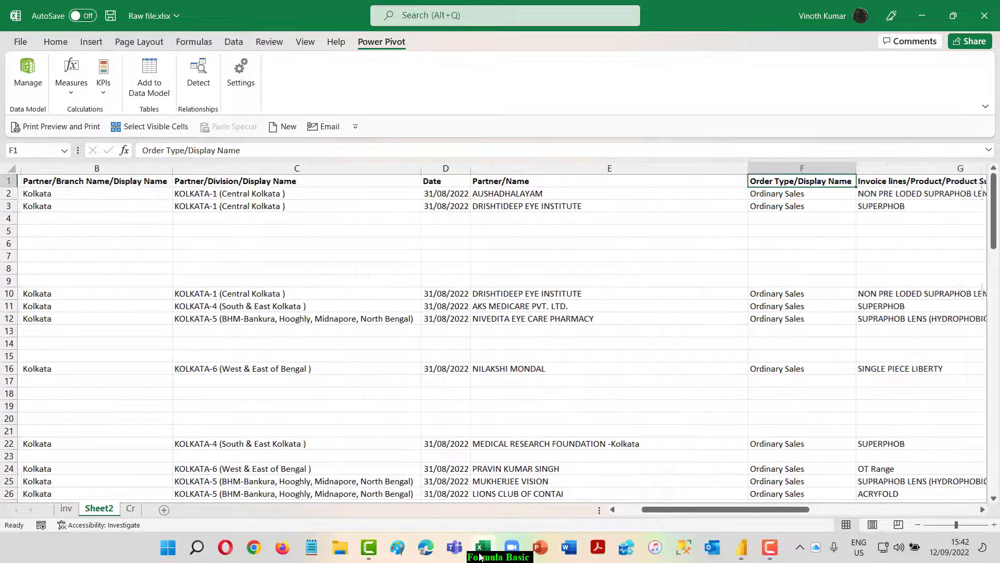
key("Right")
key("Right")
key("Right")
key("Right")
key("Right")
key("Right")
key("Right")
key("Right")
key("Right")
key("Right")
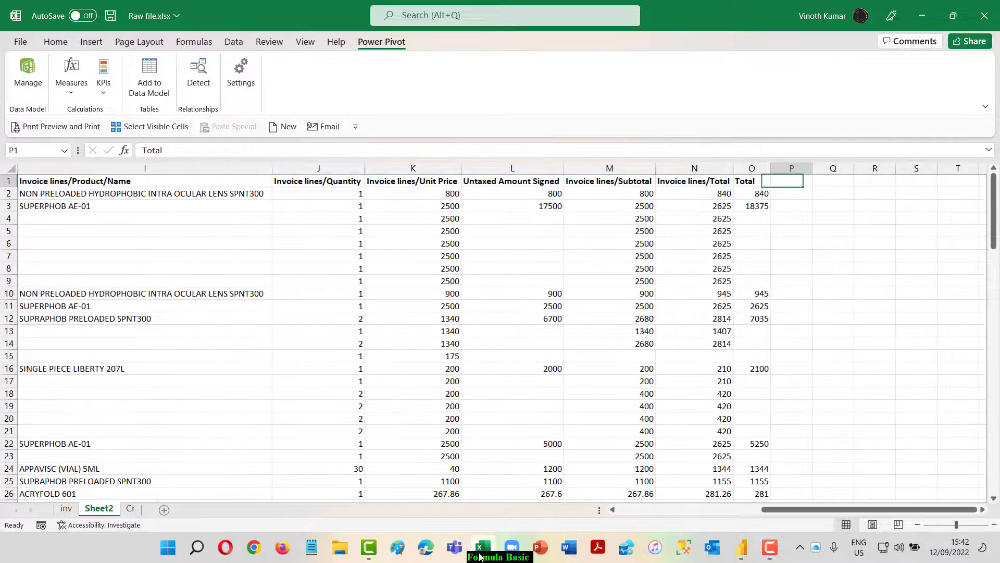
key("Left")
key("Left")
key("Left")
key("Left")
key("Left")
key("Left")
key("Left")
key("Left")
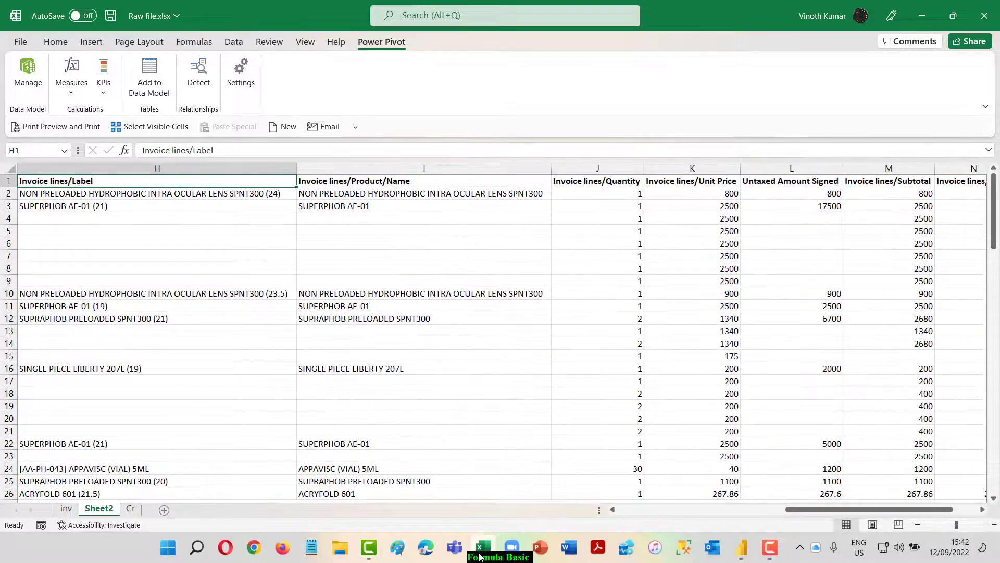
key("Left")
key("Left")
key("Left")
key("Left")
key("Left")
key("Left")
key("Left")
Examine the blank cells in Sheet2's columns from Partner/Branch Name/Display Name to Invoice lines/Product/Name.
key("Down")
key("Right")
key("Right")
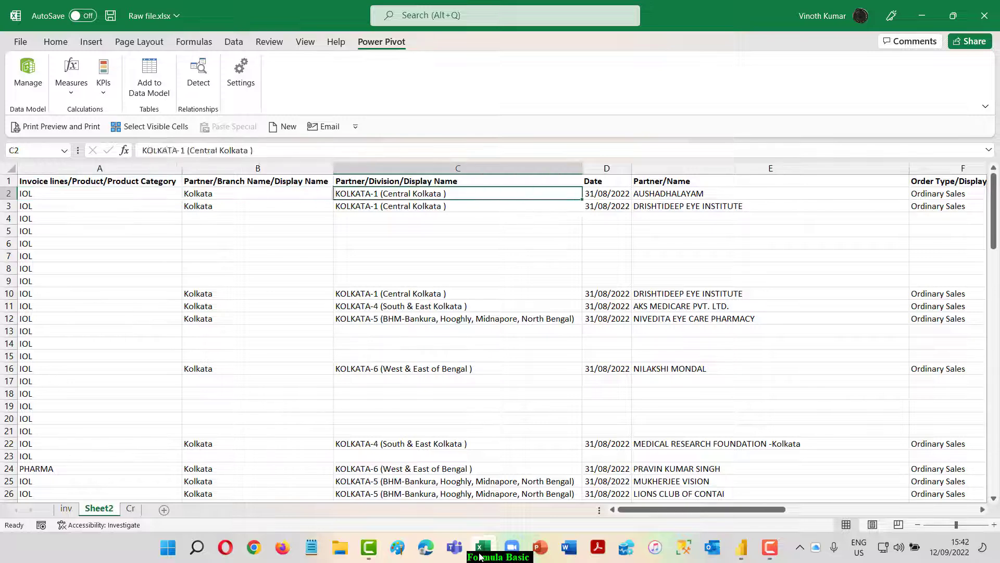
key("Up")
key("Left")
key("Right")
key("Right")
key("Right")
key("Right")
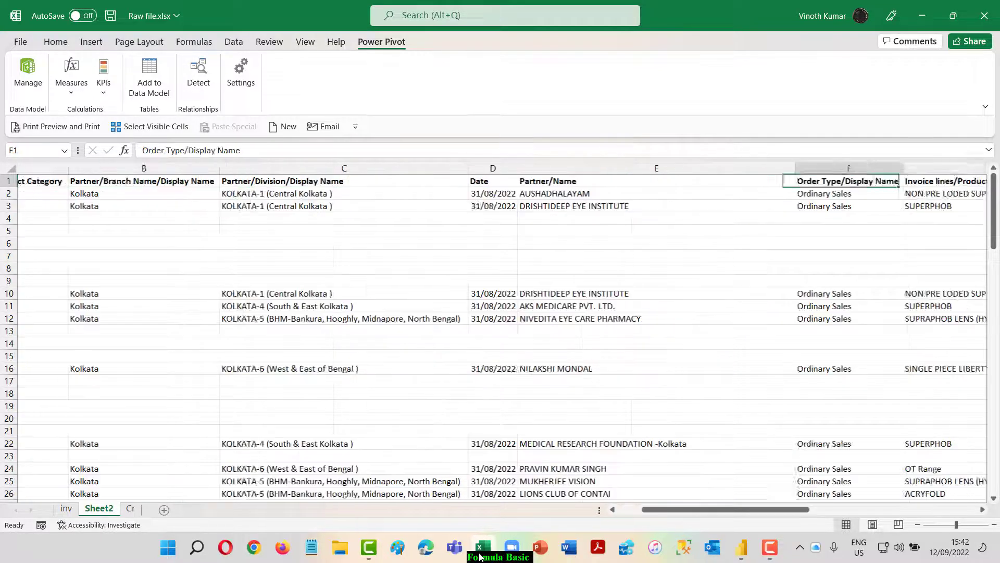
key("Right")
key("Right")
key("Right")
key("Right")
key("Left")
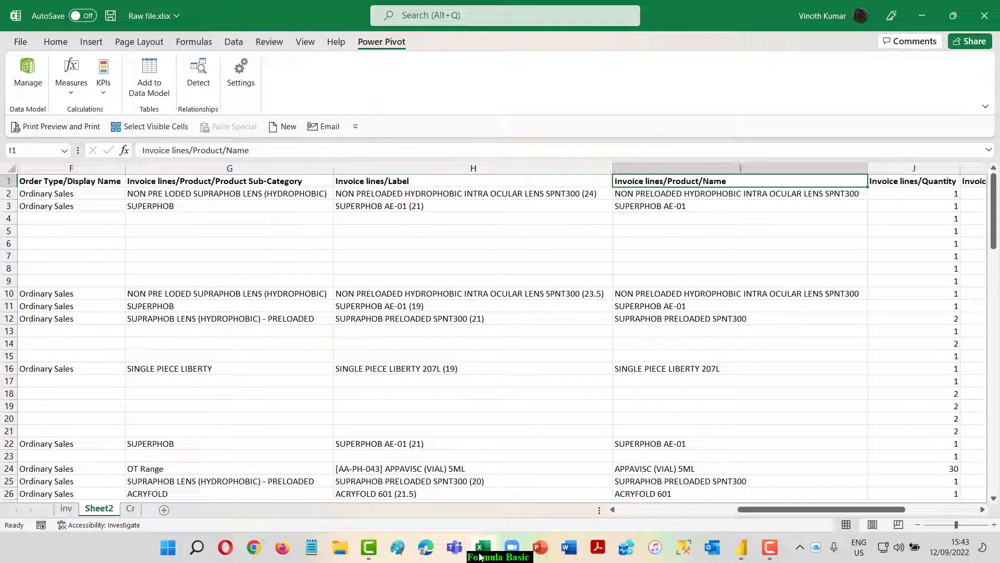
key("Left")
key("Left")
key("Left")
key("Left")
key("Left")
key("Left")
key("Left")
key("Left")
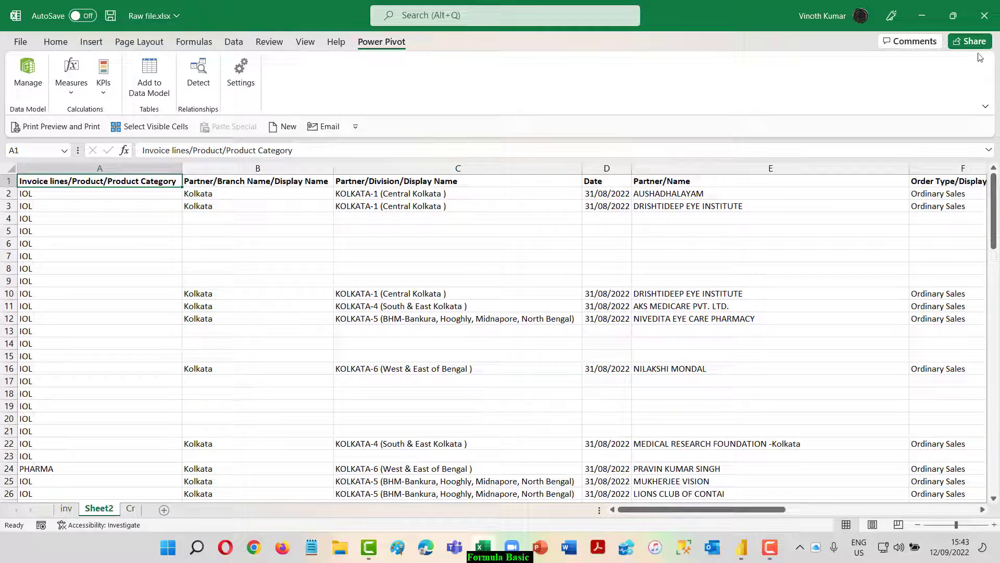
Close Raw file.xlsx with its changes saved and return to Power BI Desktop.
left_click(985, 16)
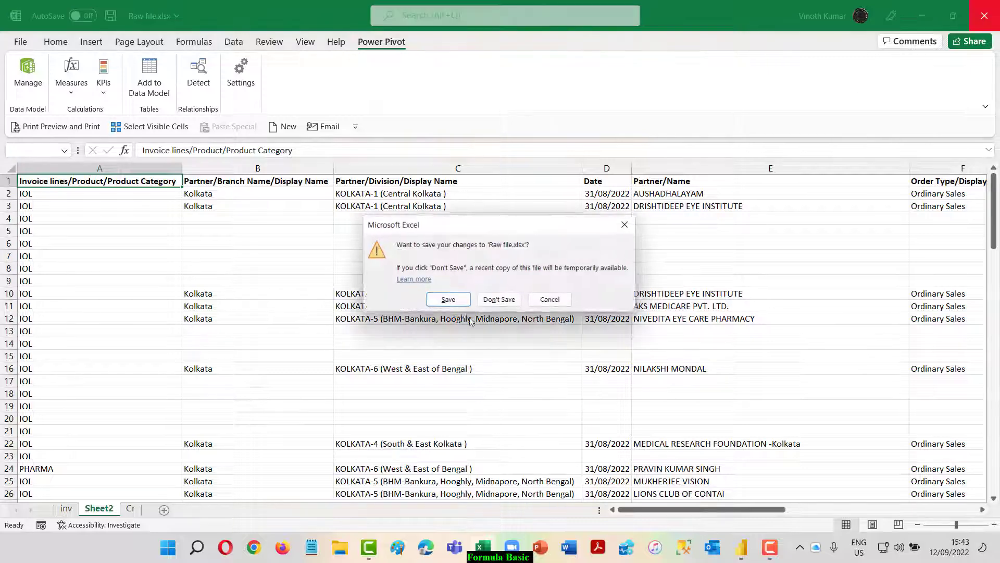
left_click(448, 301)
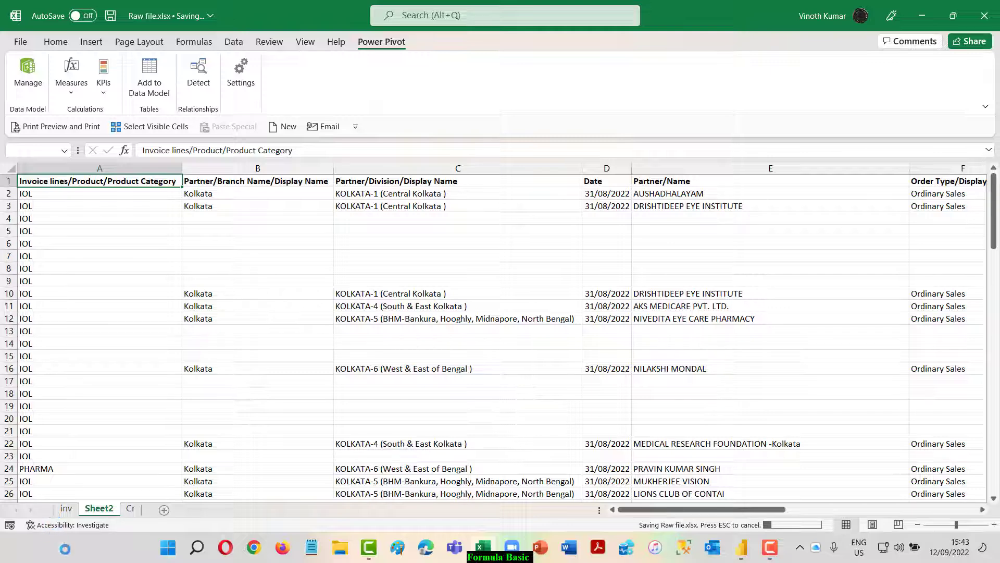
left_click(742, 557)
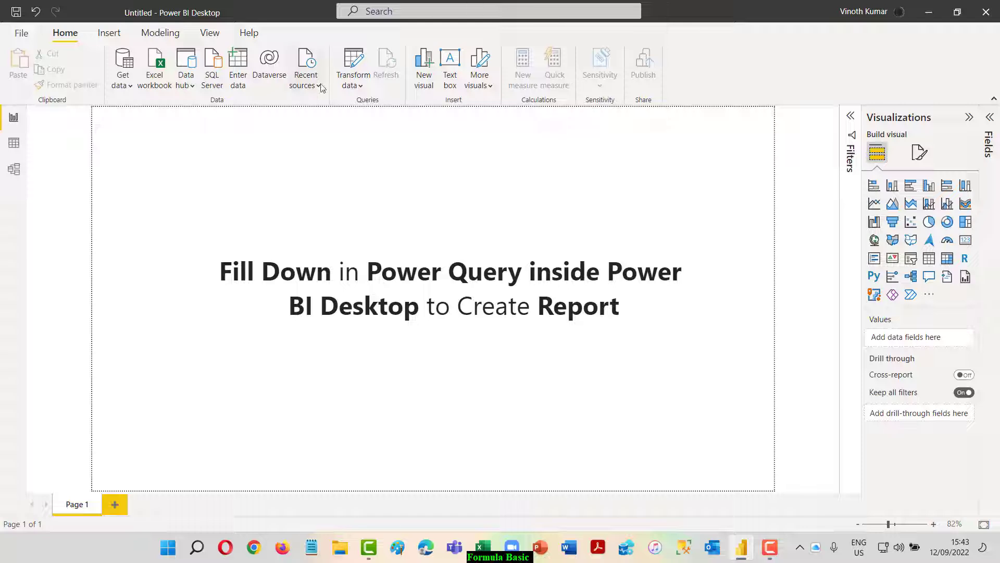
Open the Power Query Editor and import Sheet2 from the Excel workbook Raw file.xlsx as a new query.
left_click(353, 85)
left_click(395, 106)
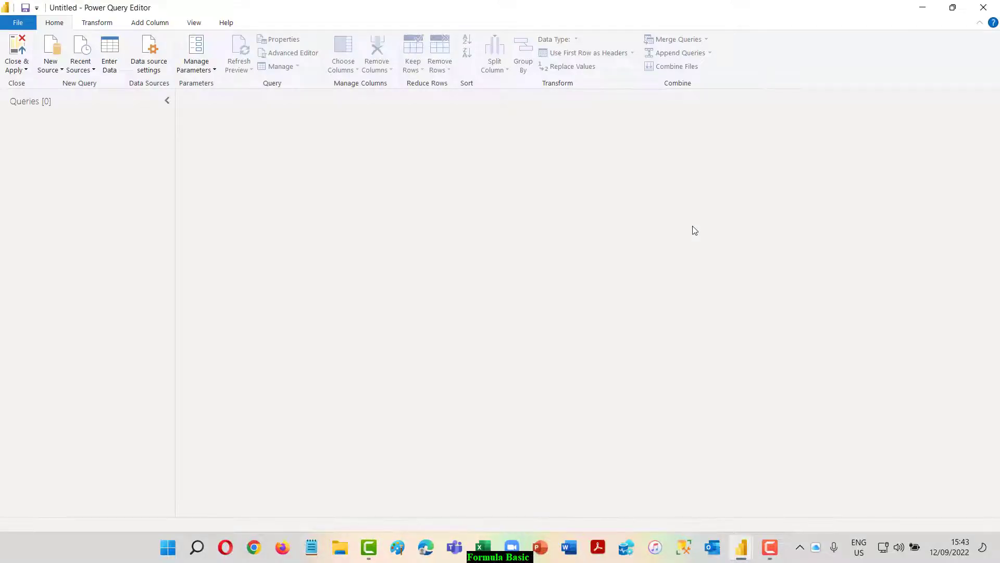
left_click(56, 68)
left_click(83, 105)
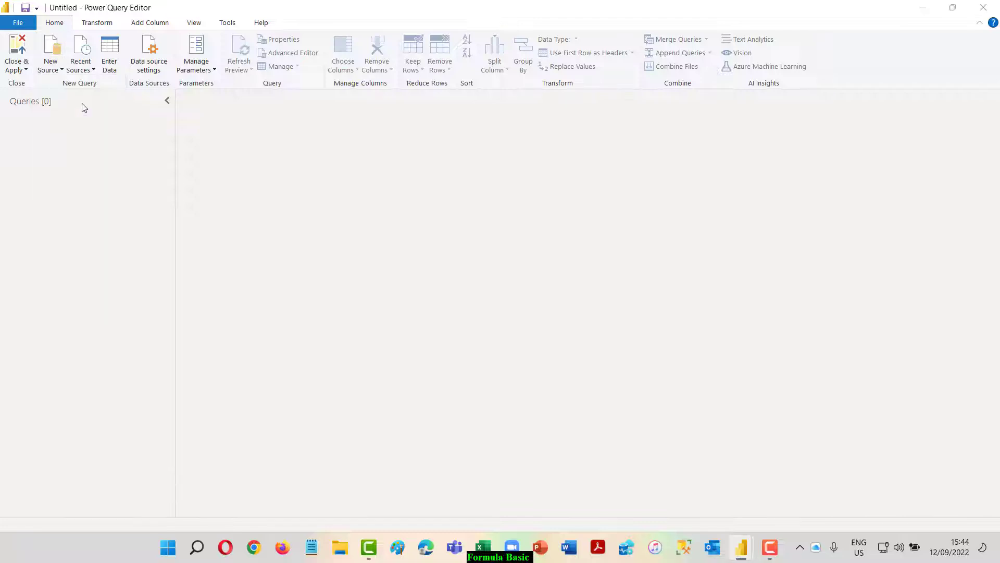
double_click(146, 116)
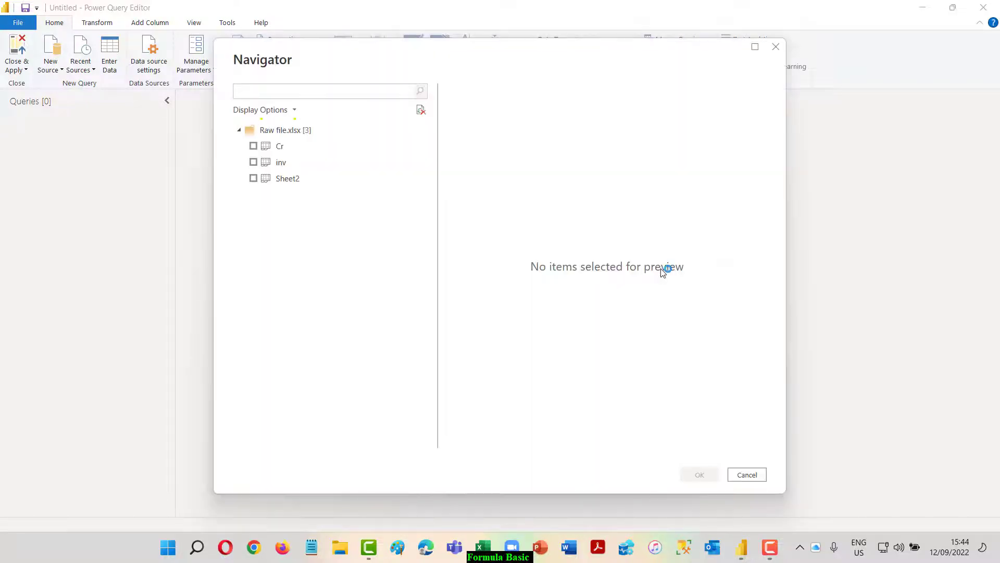
left_click(253, 179)
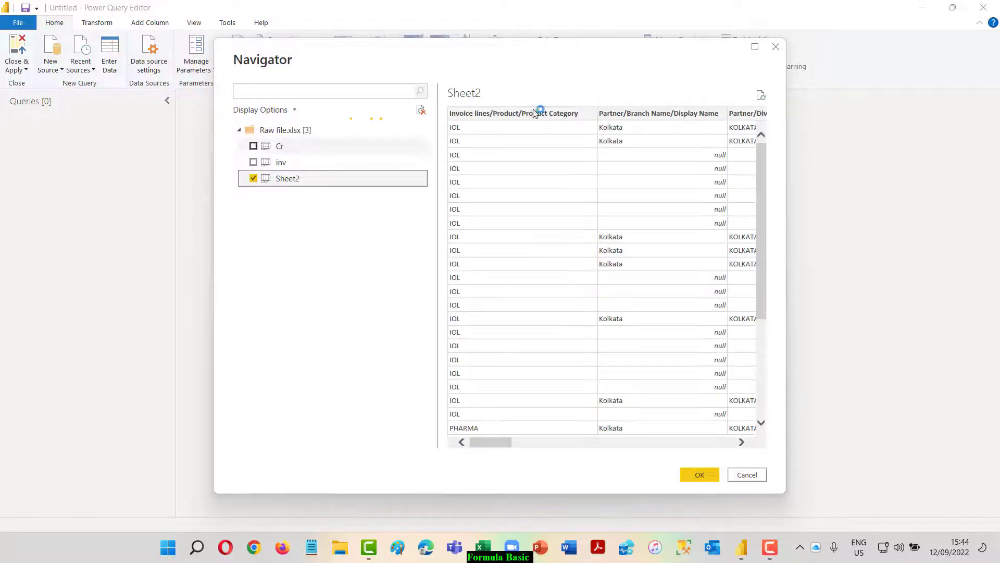
left_click(699, 474)
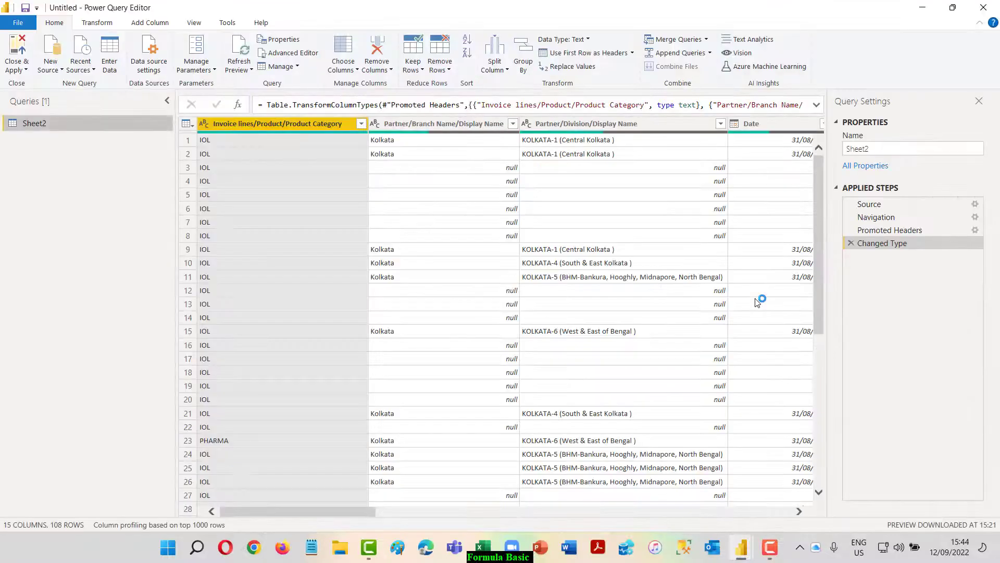
Fill down the empty cells in all columns from Partner/Branch Name/Display Name through Invoice lines/Product/Name.
left_click_drag(285, 508, 596, 541)
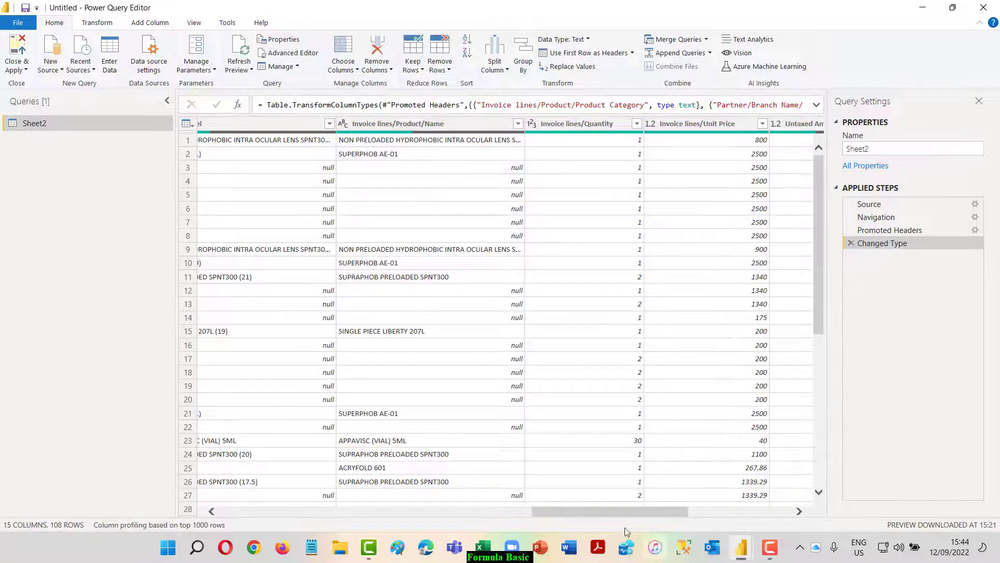
left_click_drag(613, 511, 302, 511)
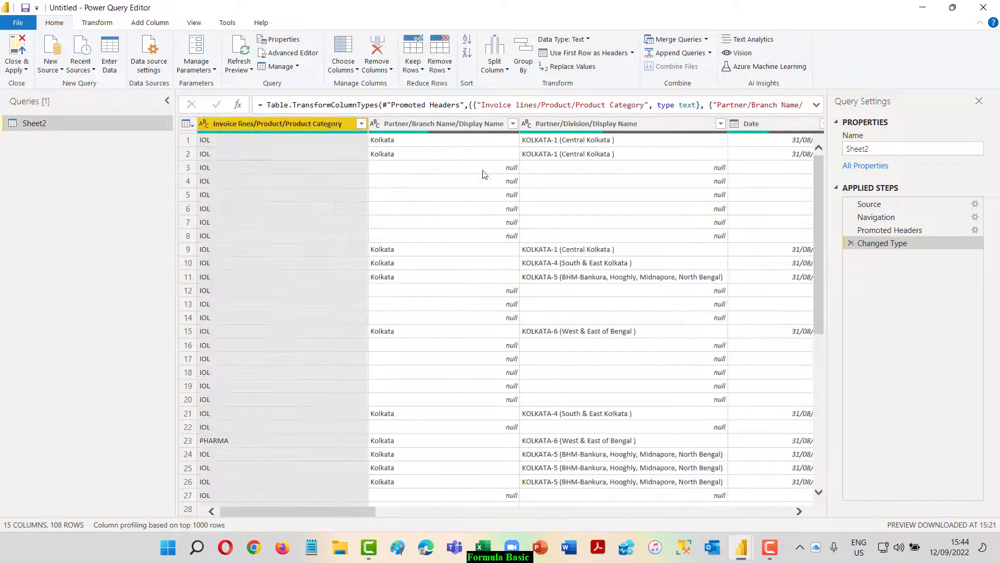
left_click(441, 123)
key("shift+Right")
key("shift+Right")
key("shift+Right")
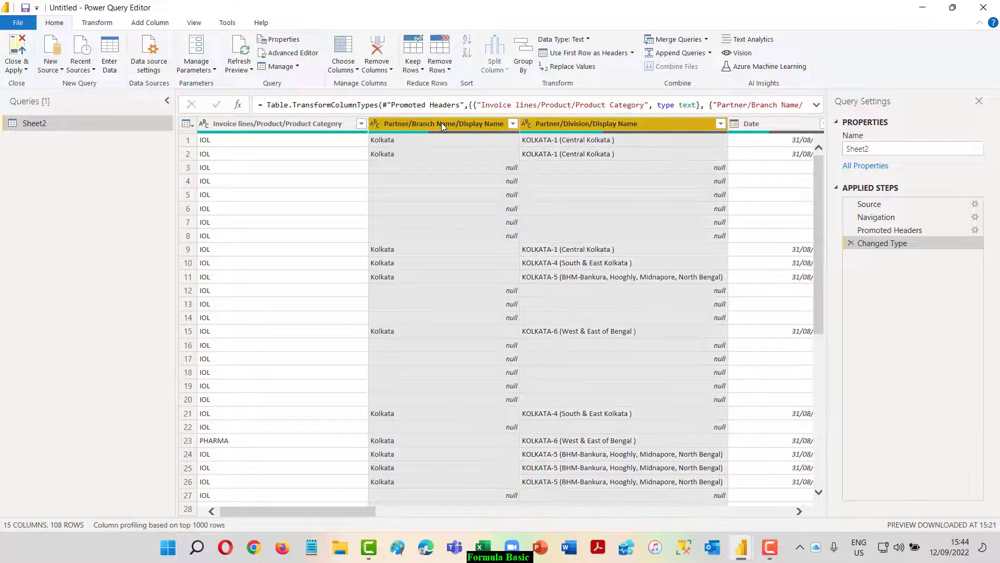
key("shift+Right")
key("shift+Right")
key("shift+Right")
key("shift+Right")
key("shift+Right")
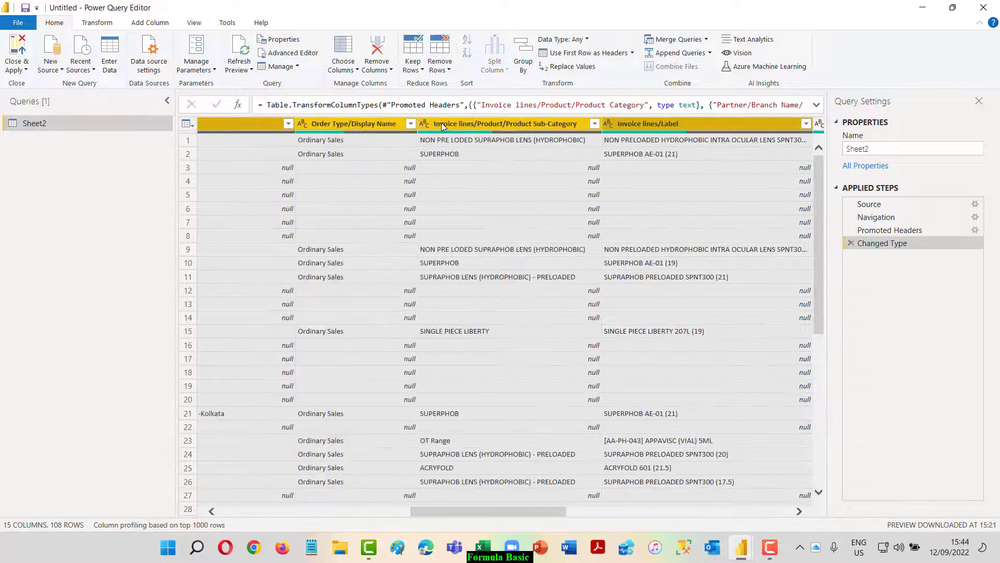
key("shift+Left")
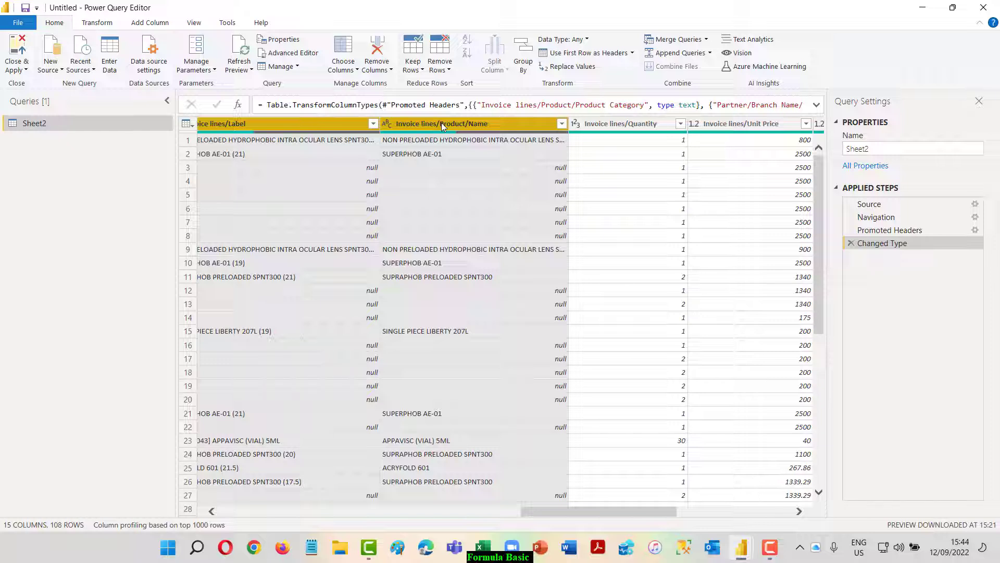
right_click(441, 123)
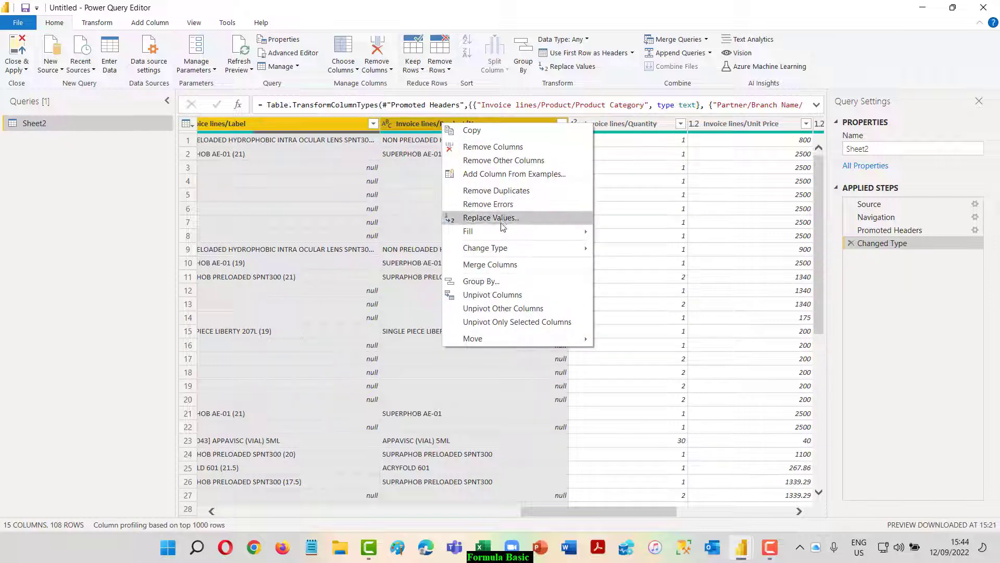
mouse_move(504, 232)
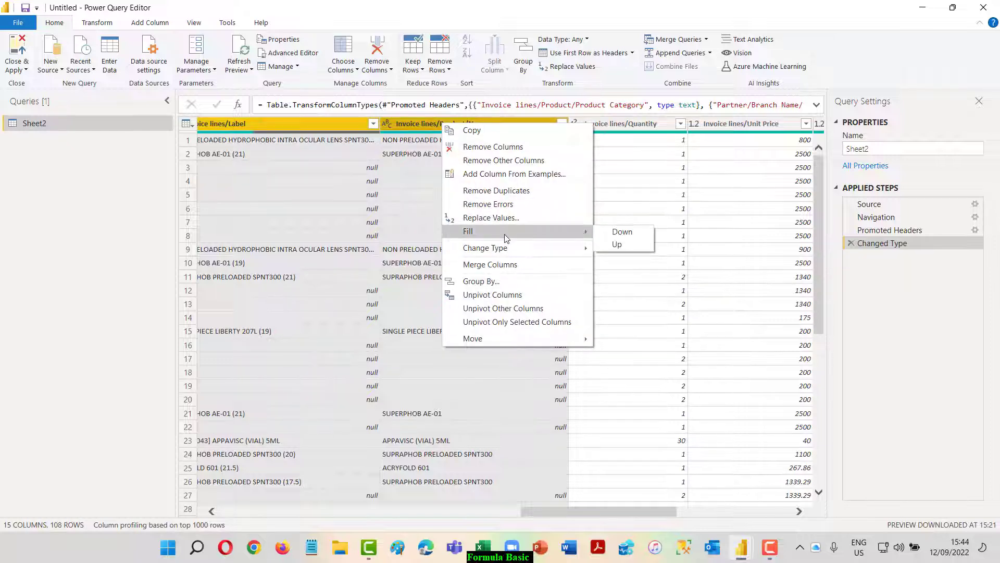
left_click(615, 234)
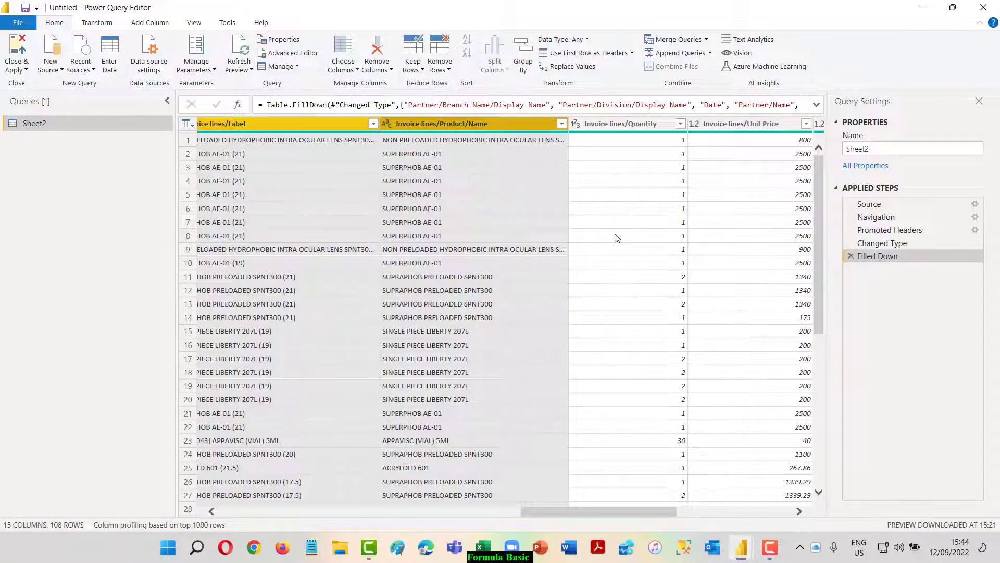
Review the filled columns and check the filter values of the Product Category and Partner/Branch Name columns.
scroll(617, 238, "left", 10)
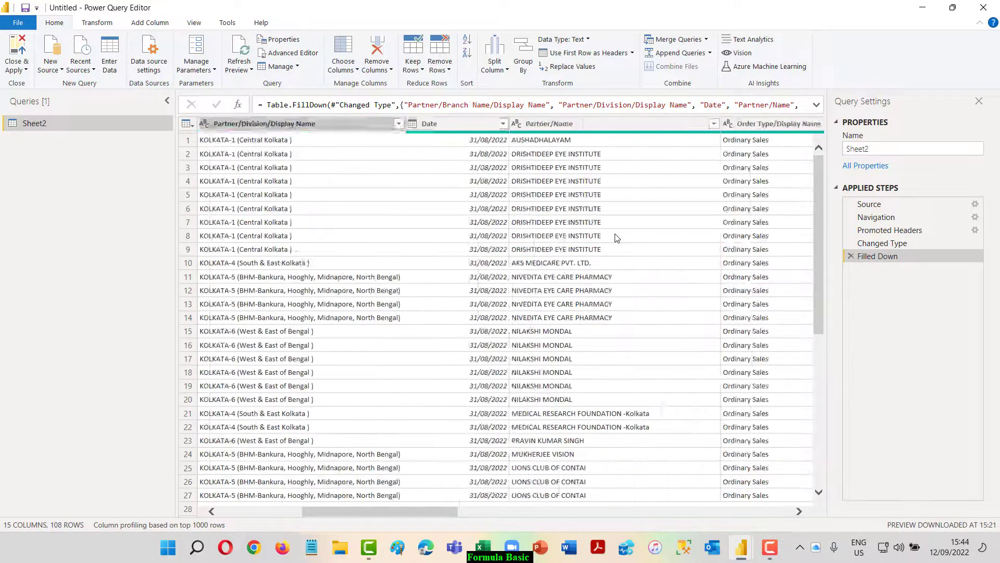
scroll(617, 238, "left", 3)
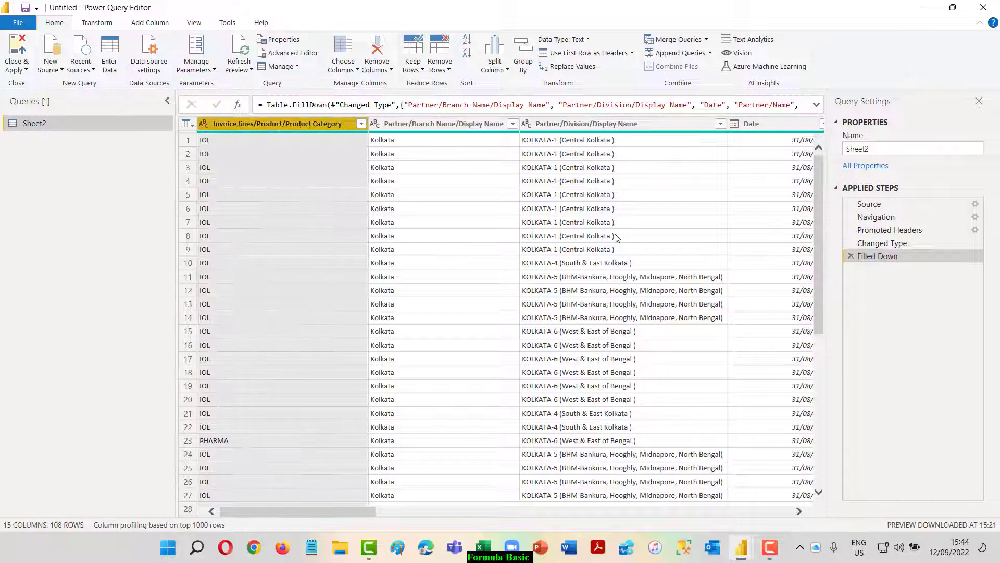
left_click(362, 124)
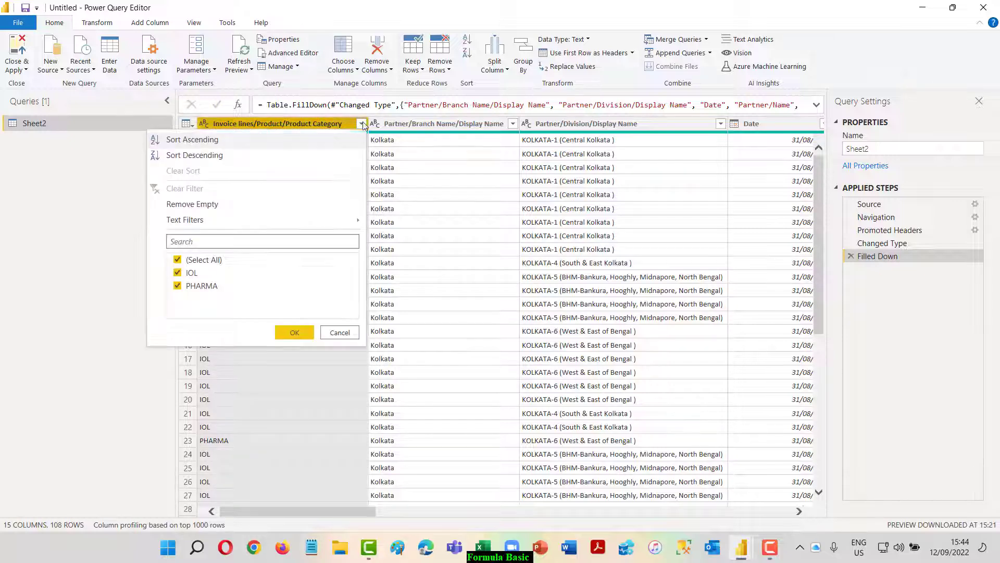
left_click(339, 333)
left_click(515, 123)
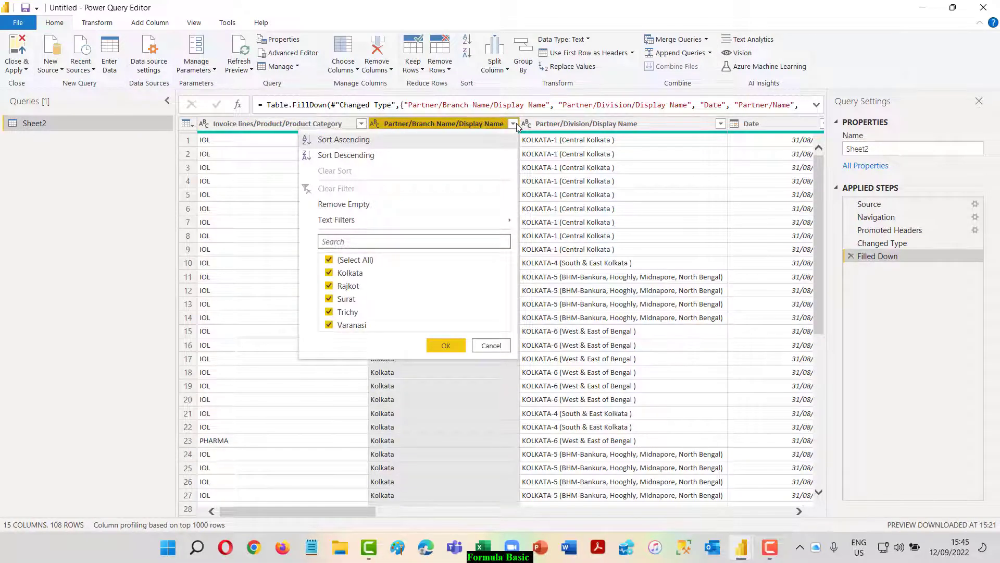
left_click(499, 345)
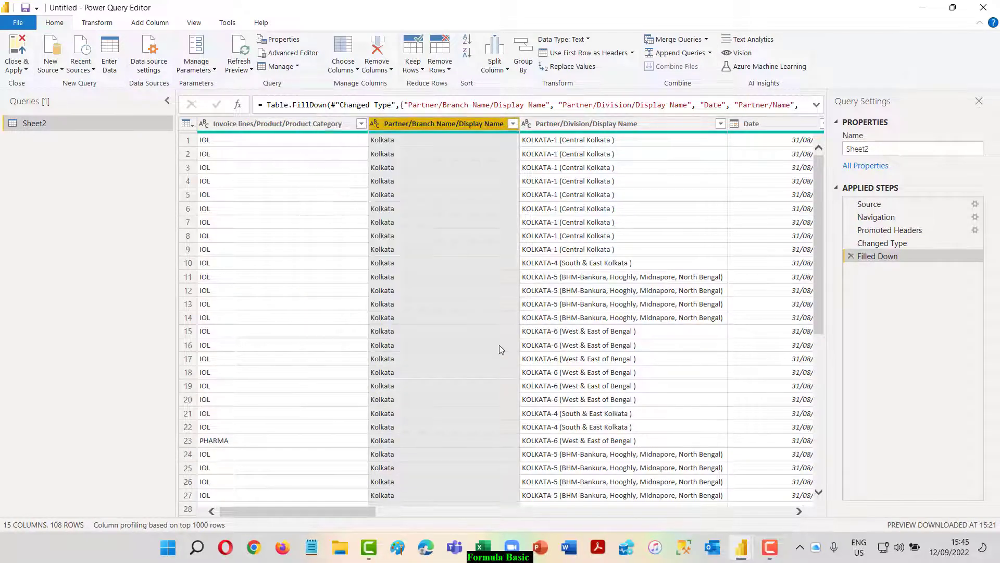
Apply the Sheet2 query changes to load the data, and close the Power Query Editor.
left_click(17, 66)
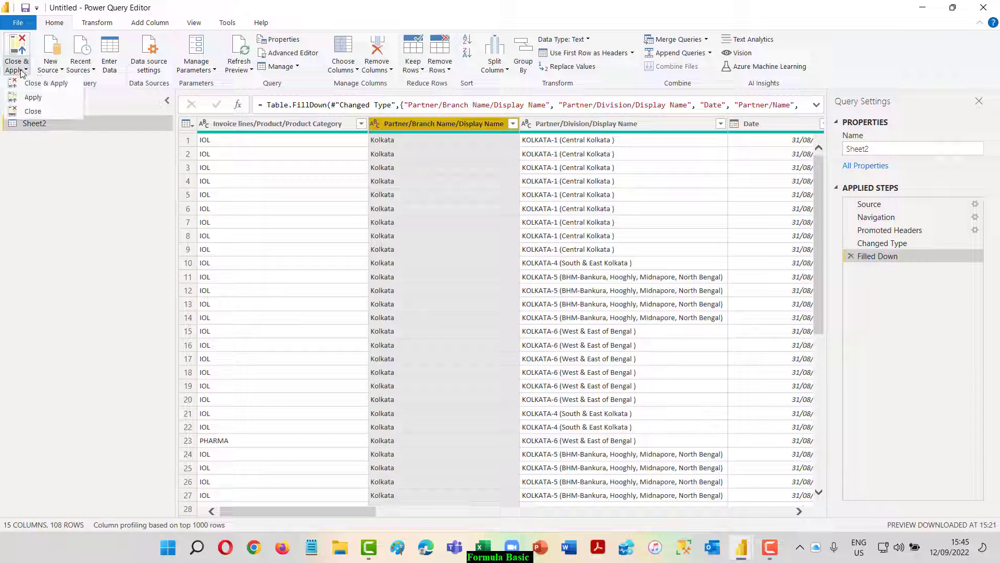
left_click(39, 98)
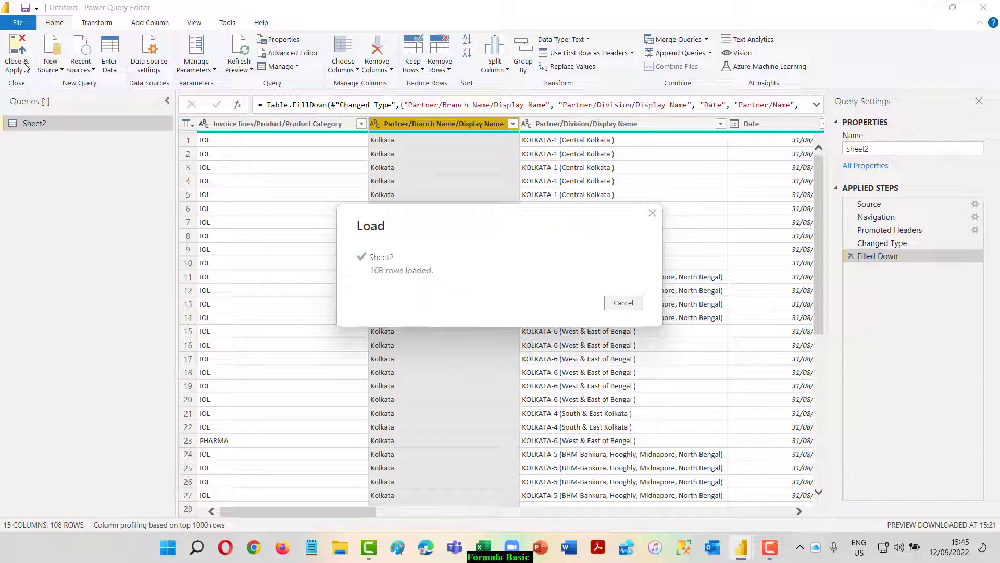
left_click(19, 73)
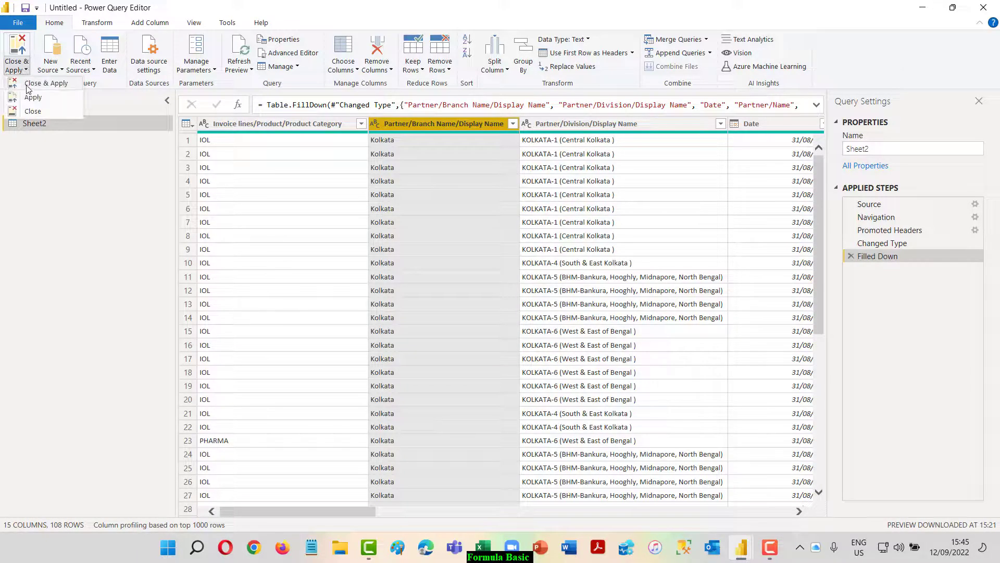
left_click(27, 83)
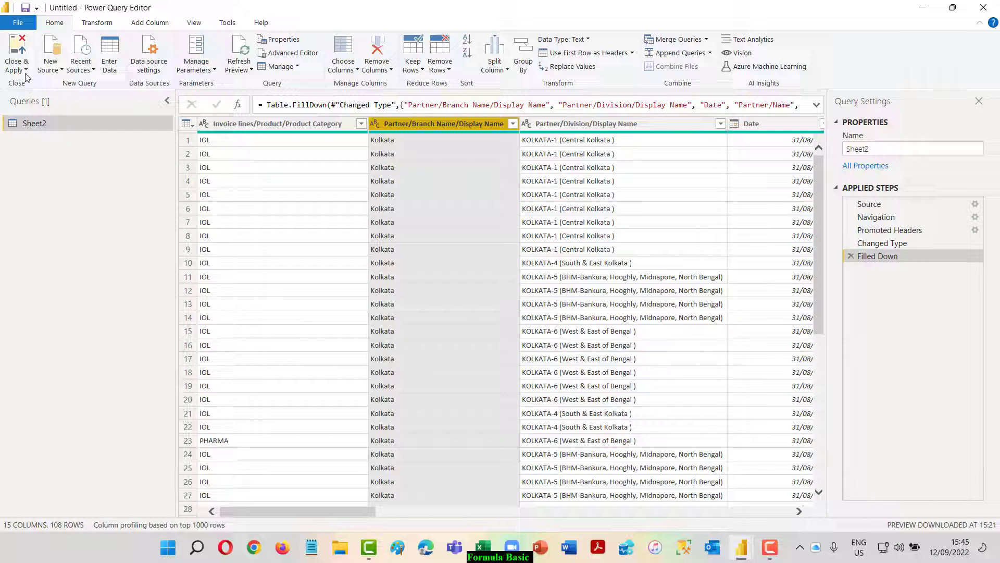
left_click(25, 72)
left_click(33, 83)
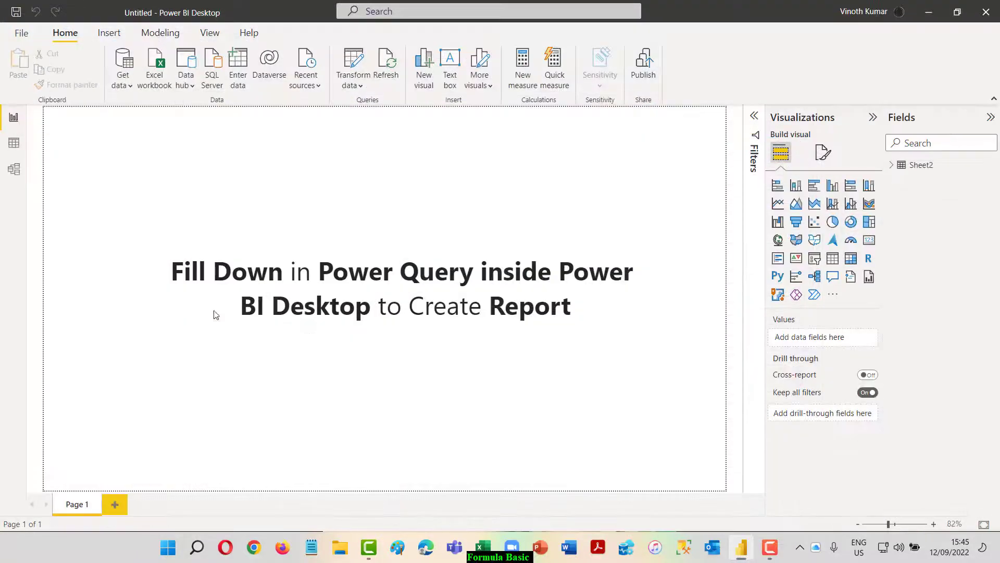
Create a table visual on Page 1 from Sheet2's Invoice lines/Product/Name and Total fields.
left_click(891, 165)
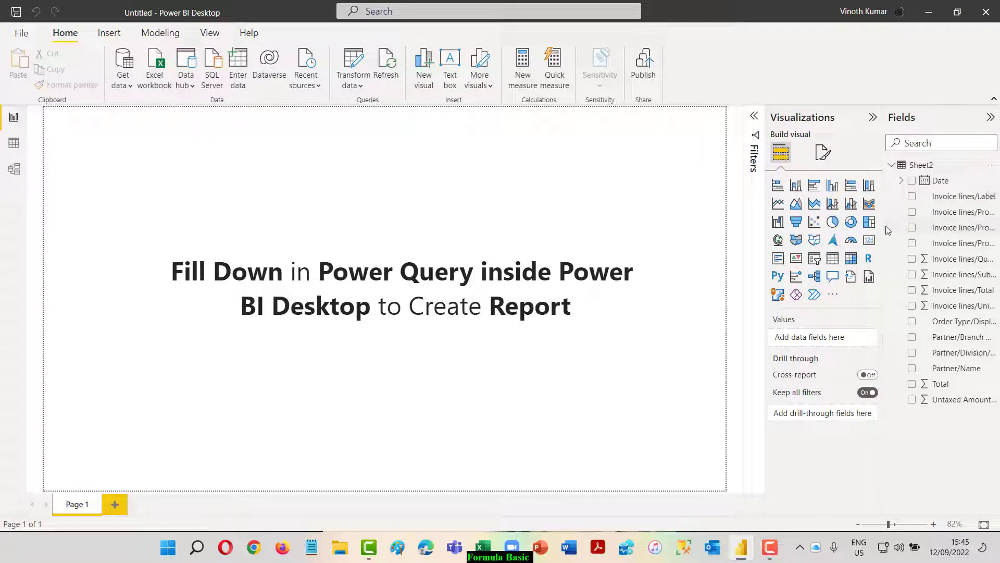
left_click_drag(884, 225, 756, 223)
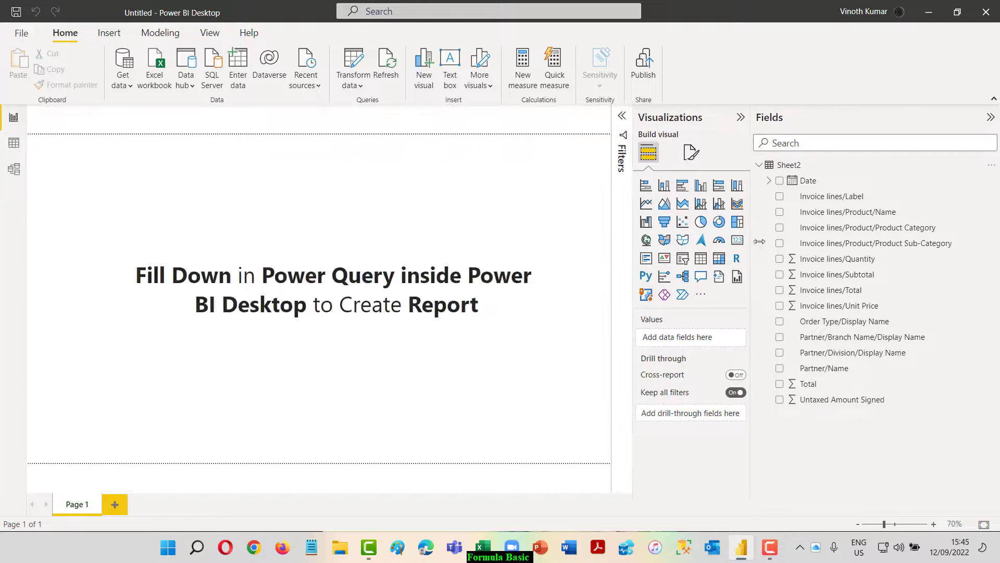
left_click(779, 383)
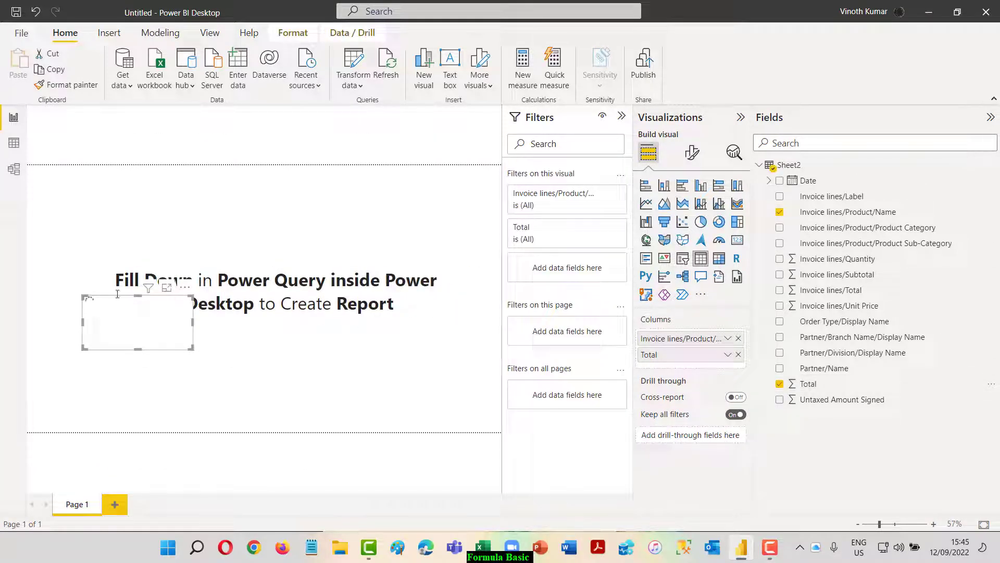
Move the product totals table below the title text and enlarge it to show more rows and both columns.
left_click_drag(116, 298, 375, 342)
left_click(283, 370)
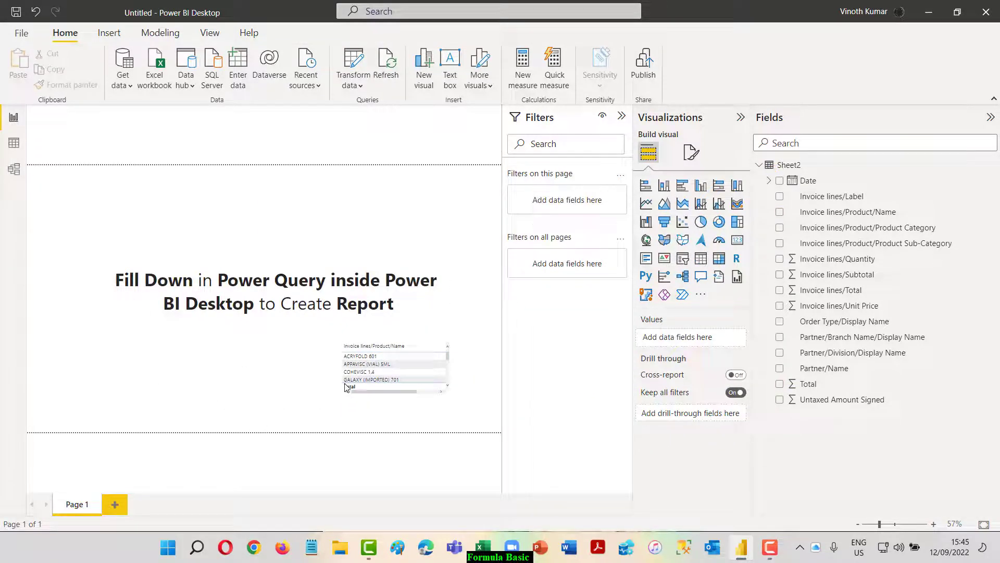
left_click(369, 390)
left_click_drag(340, 367, 289, 368)
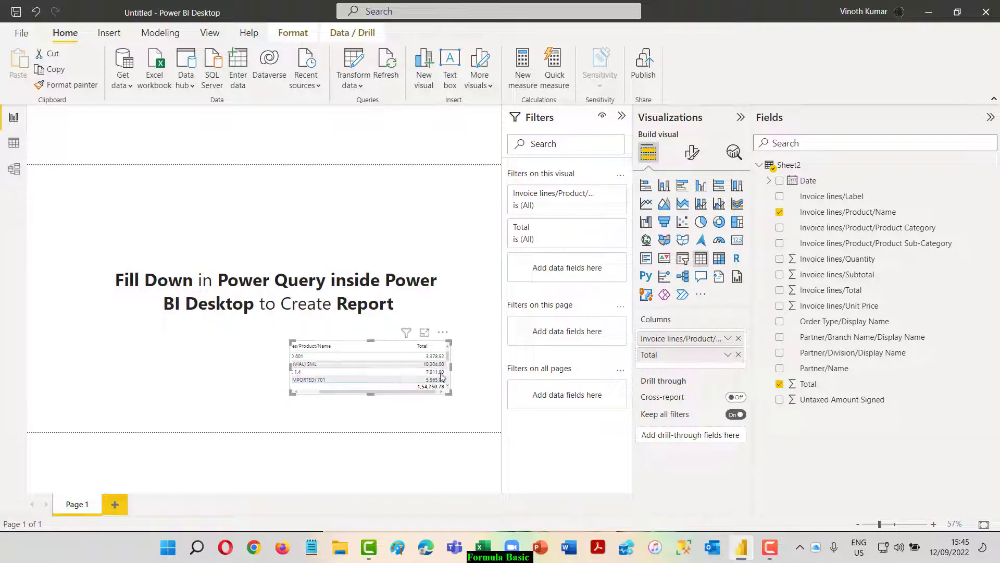
left_click_drag(451, 394, 457, 415)
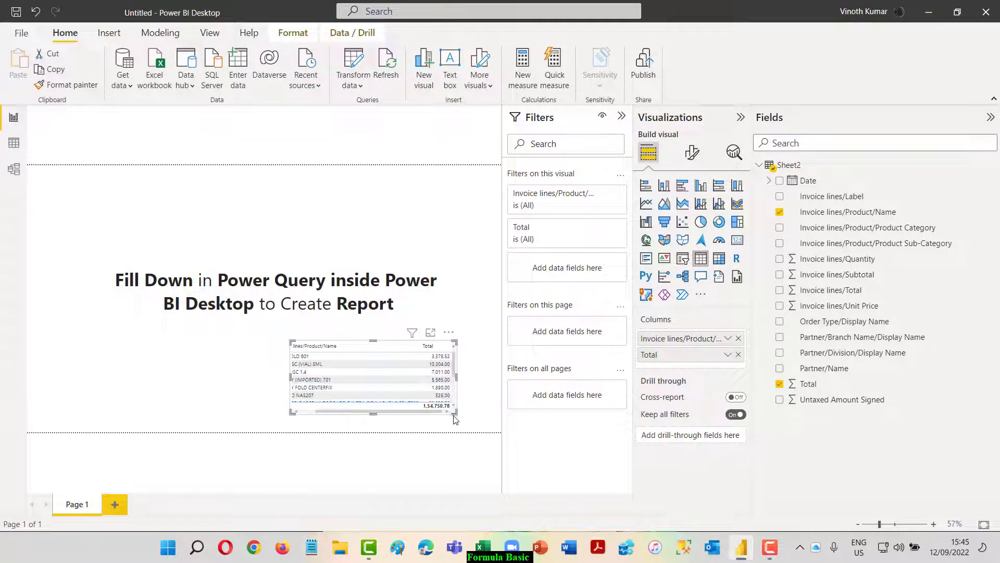
left_click_drag(458, 341, 471, 318)
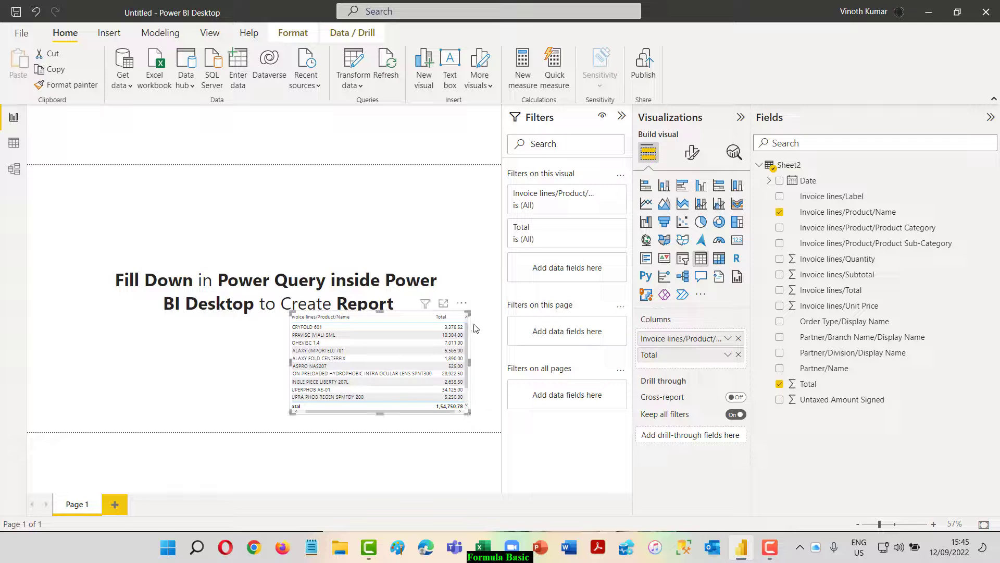
Move the table from Page 1 to a new report page and extend it upward to fit all product rows.
key("Delete")
left_click(115, 504)
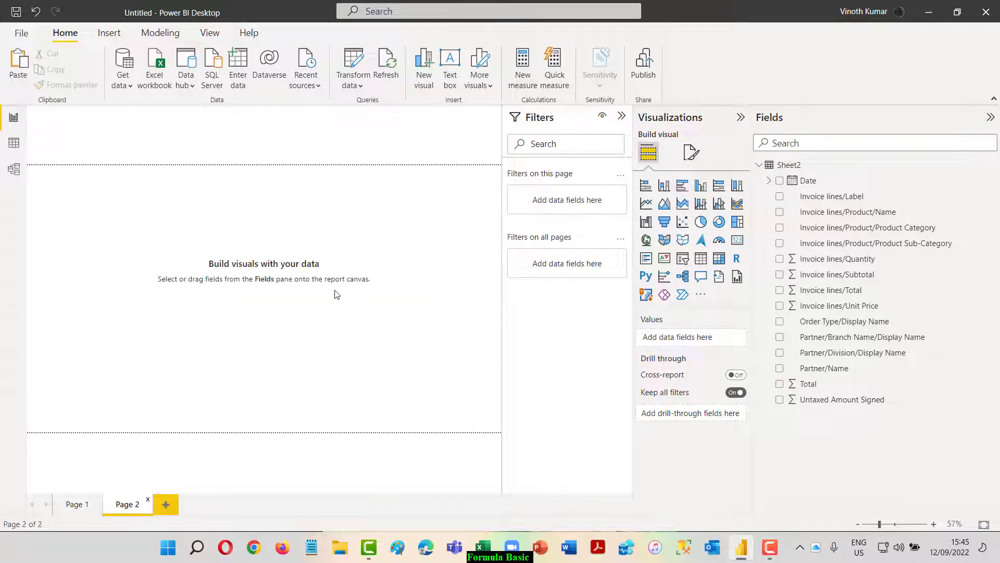
key("ctrl+v")
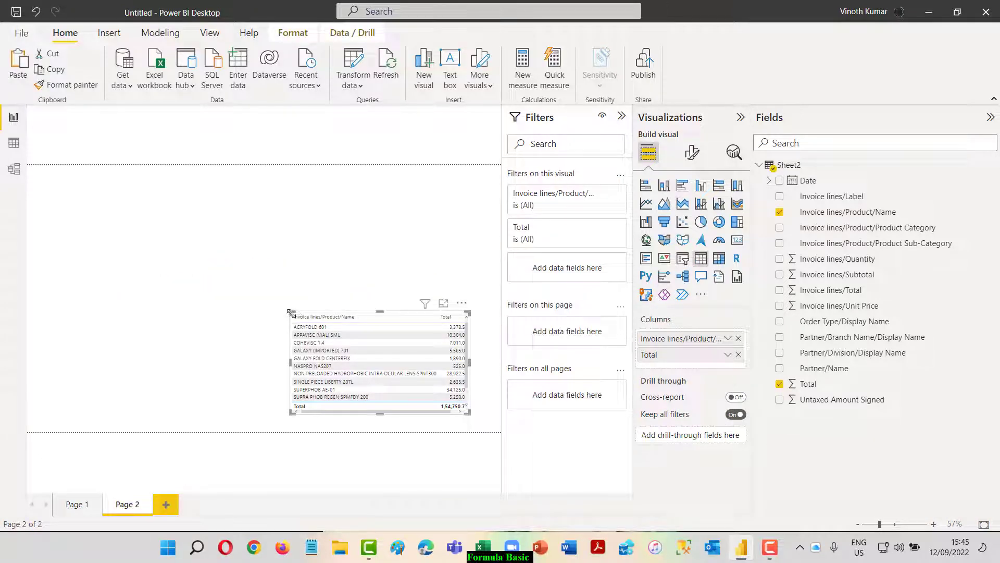
left_click_drag(293, 311, 279, 214)
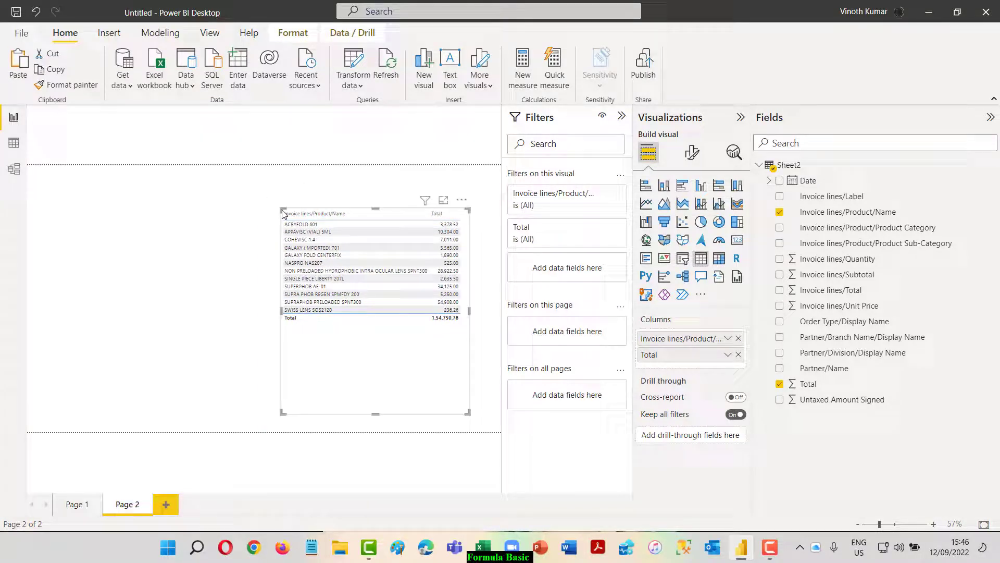
Collapse the Filters, Visualizations and Fields panes, and shorten the table's height to end just below its Total row.
left_click(740, 117)
left_click(717, 116)
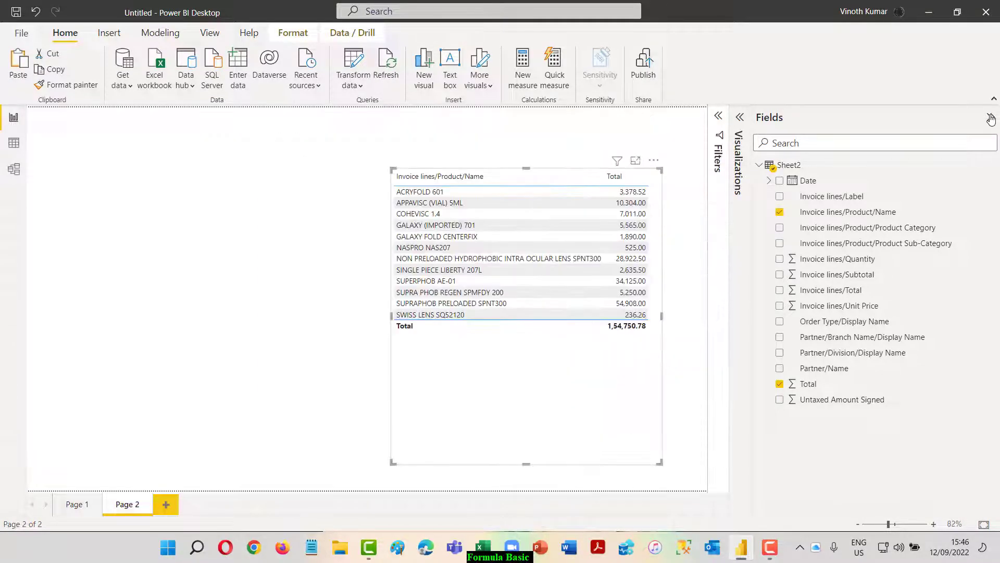
left_click(991, 117)
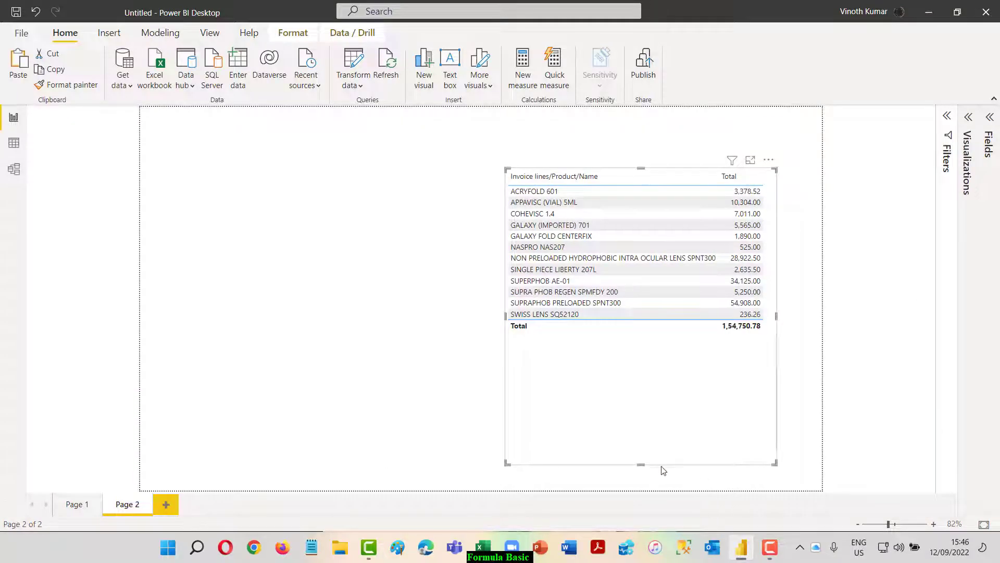
left_click_drag(641, 464, 647, 392)
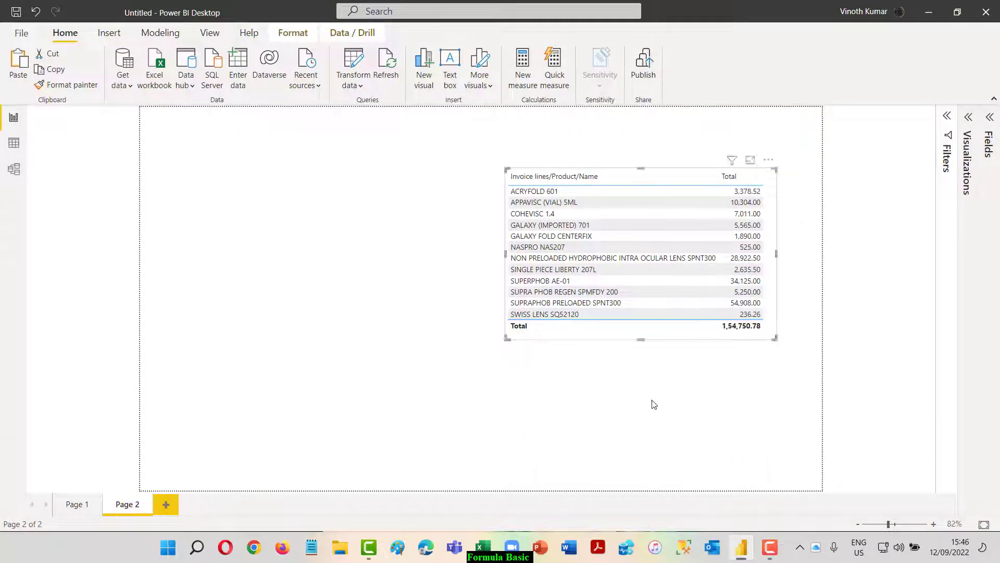
left_click(654, 404)
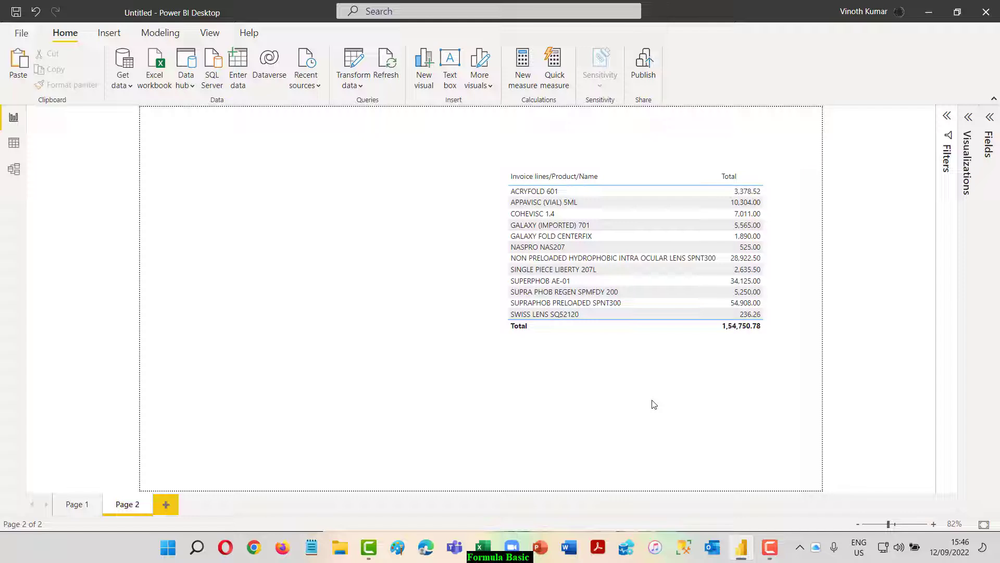
left_click(770, 548)
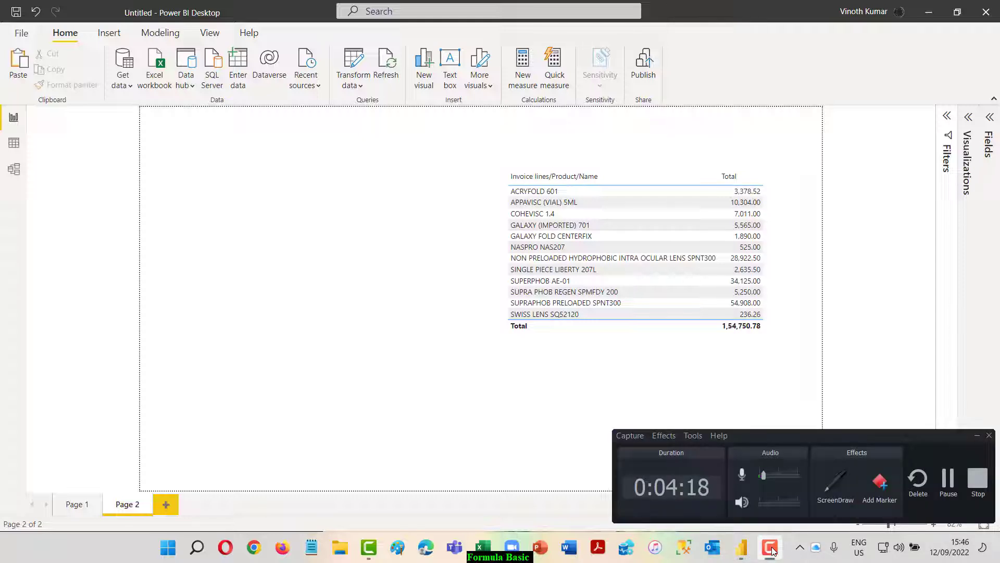